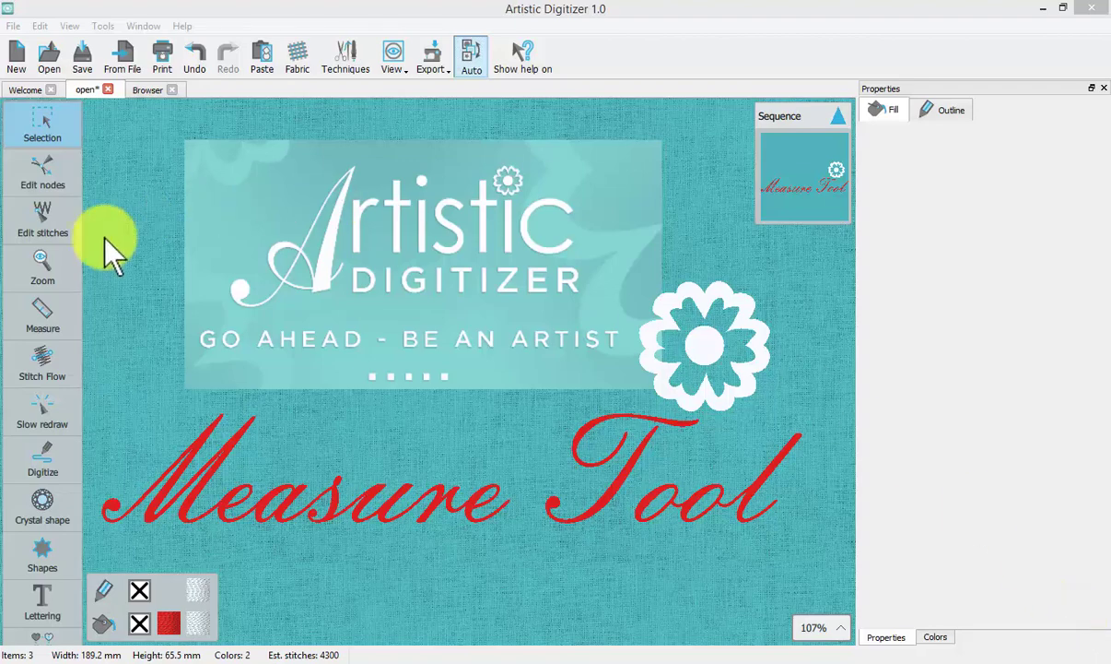
Activate the Measure tool
{"action": "left_click", "coordinate": [39, 318]}
{"action": "left_click", "coordinate": [44, 316]}
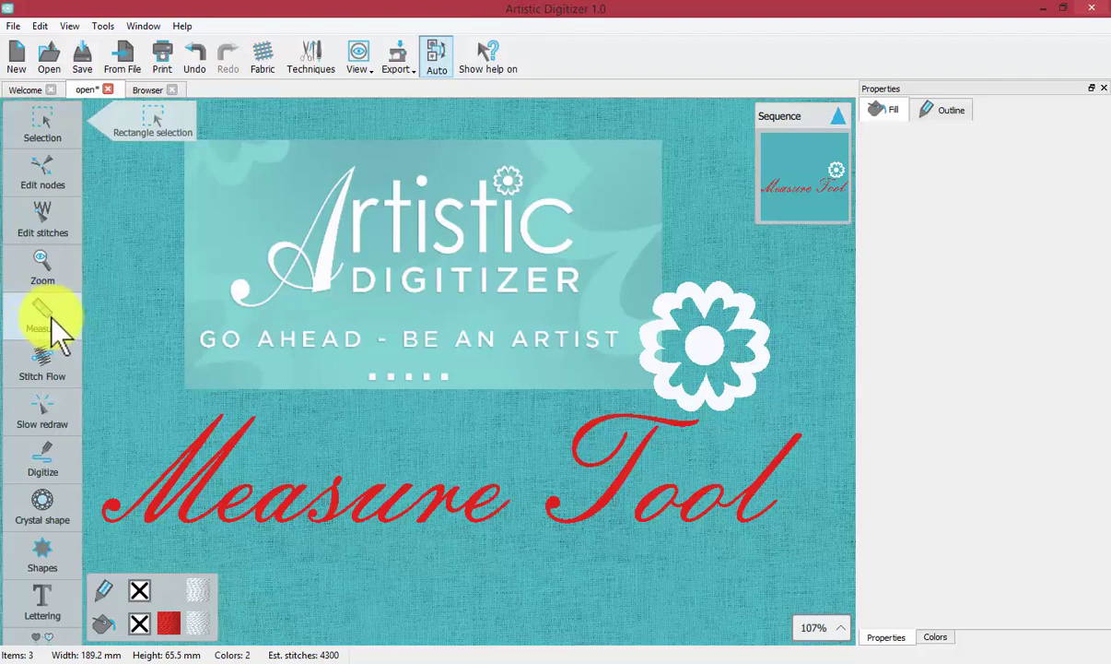
{"action": "left_click", "coordinate": [50, 324]}
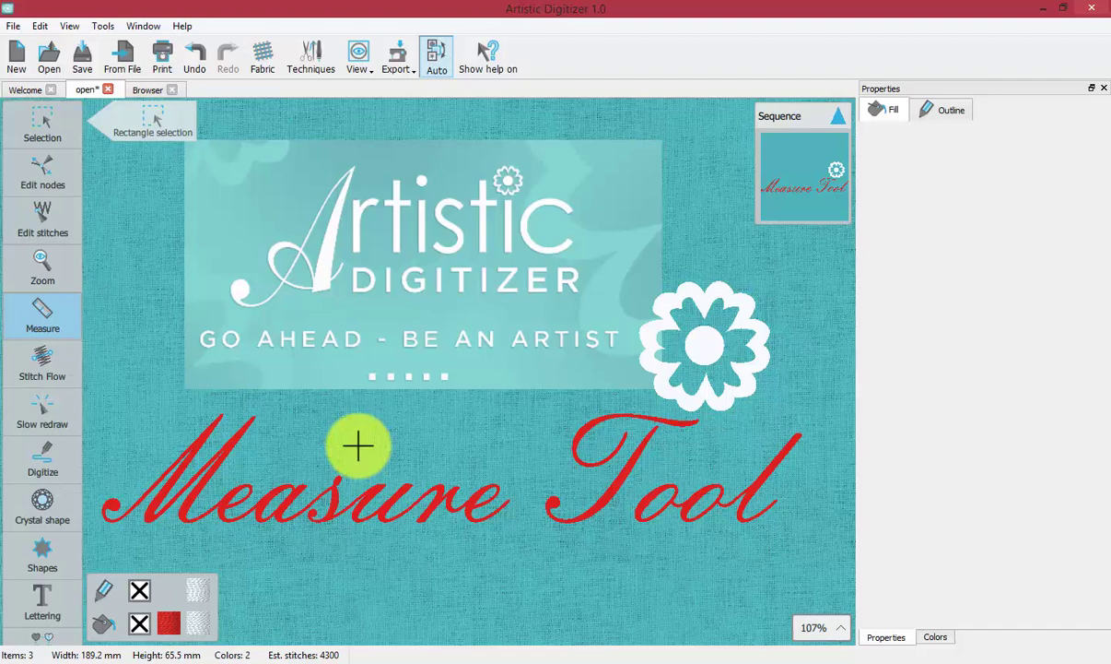
Drag measuring lines horizontally and vertically across the Measure Tool lettering
{"action": "left_click_drag", "start_coordinate": [284, 455], "coordinate": [471, 440]}
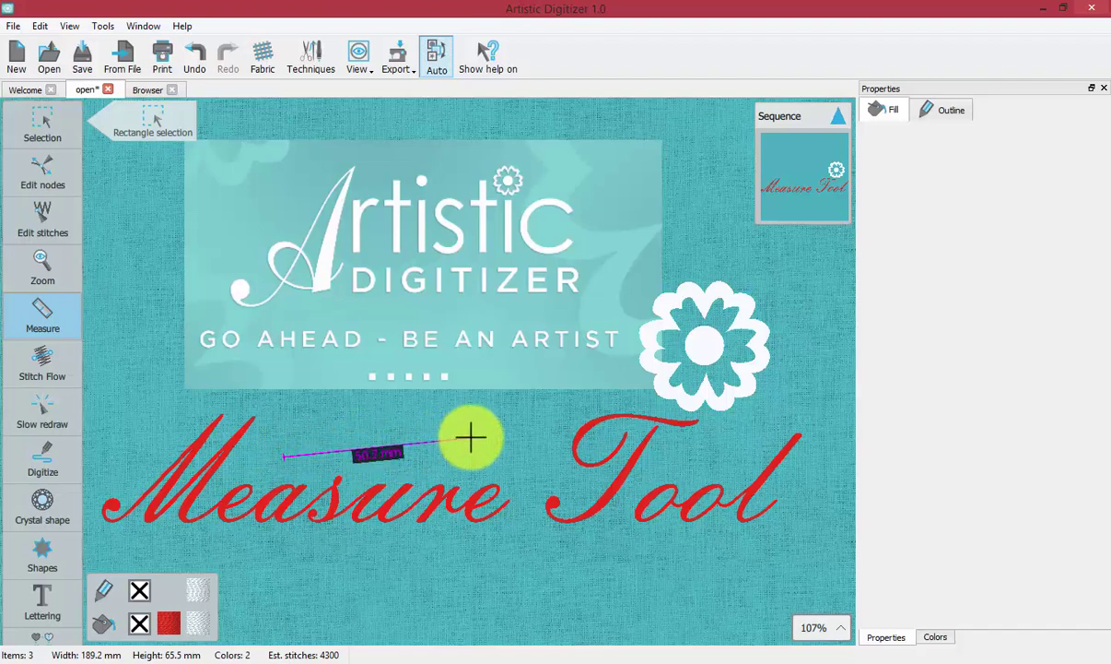
{"action": "mouse_move", "coordinate": [471, 440]}
{"action": "left_mouse_down"}
{"action": "mouse_move", "coordinate": [292, 460]}
{"action": "mouse_move", "coordinate": [488, 428]}
{"action": "left_mouse_up"}
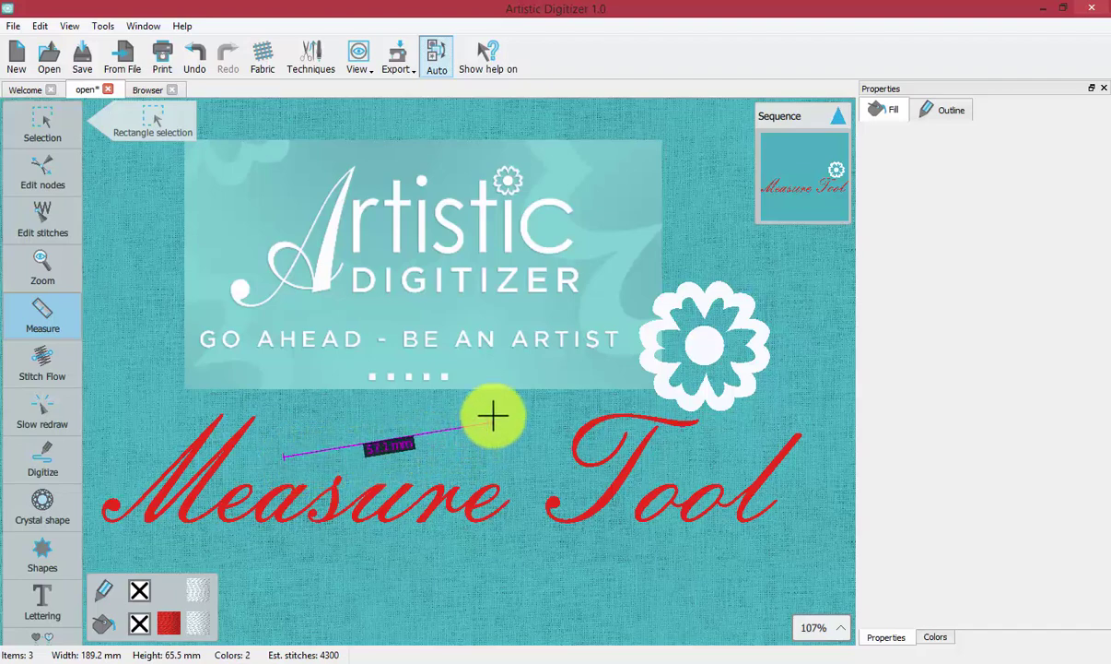
{"action": "left_click_drag", "start_coordinate": [488, 429], "coordinate": [495, 423]}
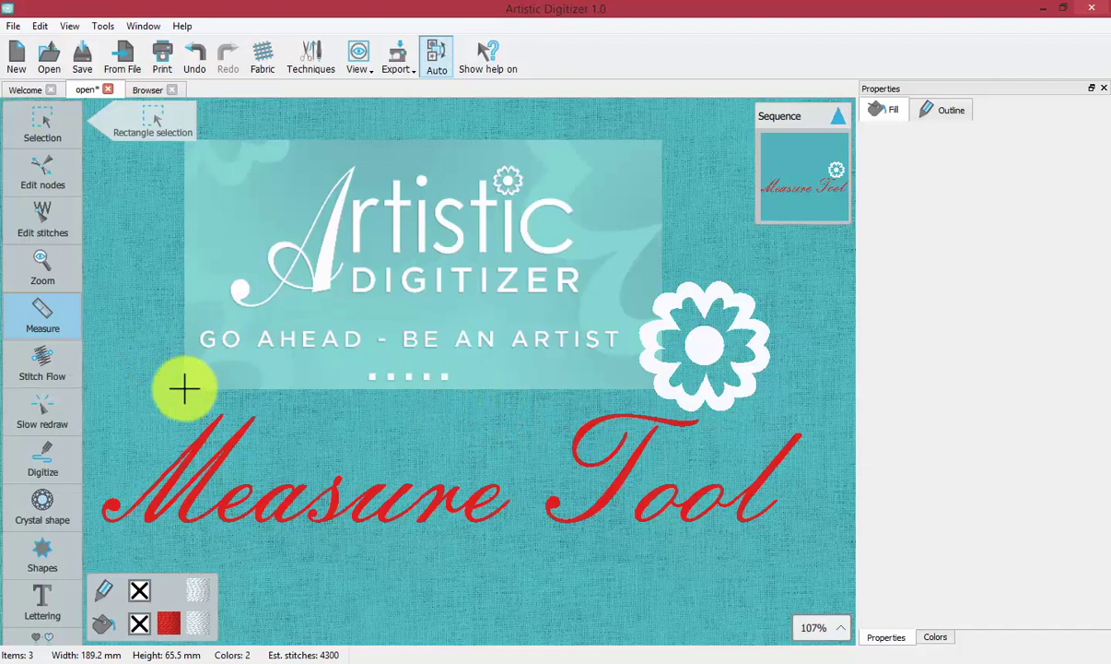
{"action": "mouse_move", "coordinate": [184, 388]}
{"action": "left_mouse_down"}
{"action": "mouse_move", "coordinate": [546, 216]}
{"action": "mouse_move", "coordinate": [661, 143]}
{"action": "mouse_move", "coordinate": [657, 272]}
{"action": "mouse_move", "coordinate": [670, 377]}
{"action": "mouse_move", "coordinate": [660, 388]}
{"action": "left_mouse_up"}
{"action": "mouse_move", "coordinate": [270, 207]}
{"action": "left_mouse_down"}
{"action": "mouse_move", "coordinate": [187, 149]}
{"action": "mouse_move", "coordinate": [268, 315]}
{"action": "left_mouse_up"}
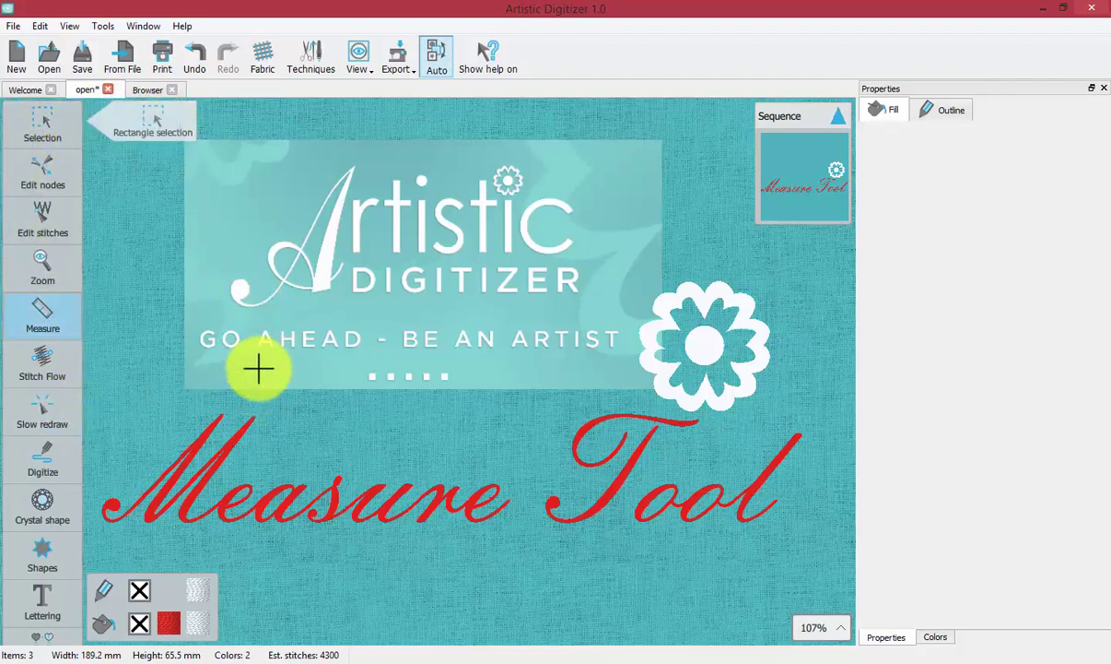
Return to the Selection tool, briefly reselecting Measure in between
{"action": "left_click", "coordinate": [156, 114]}
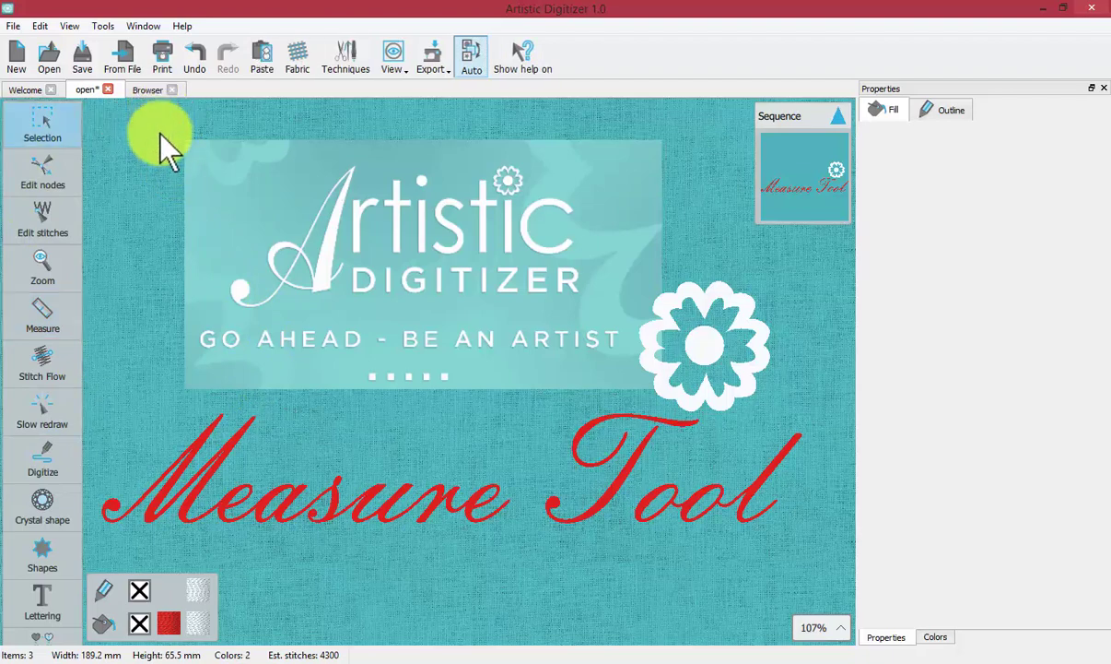
{"action": "left_click", "coordinate": [42, 310]}
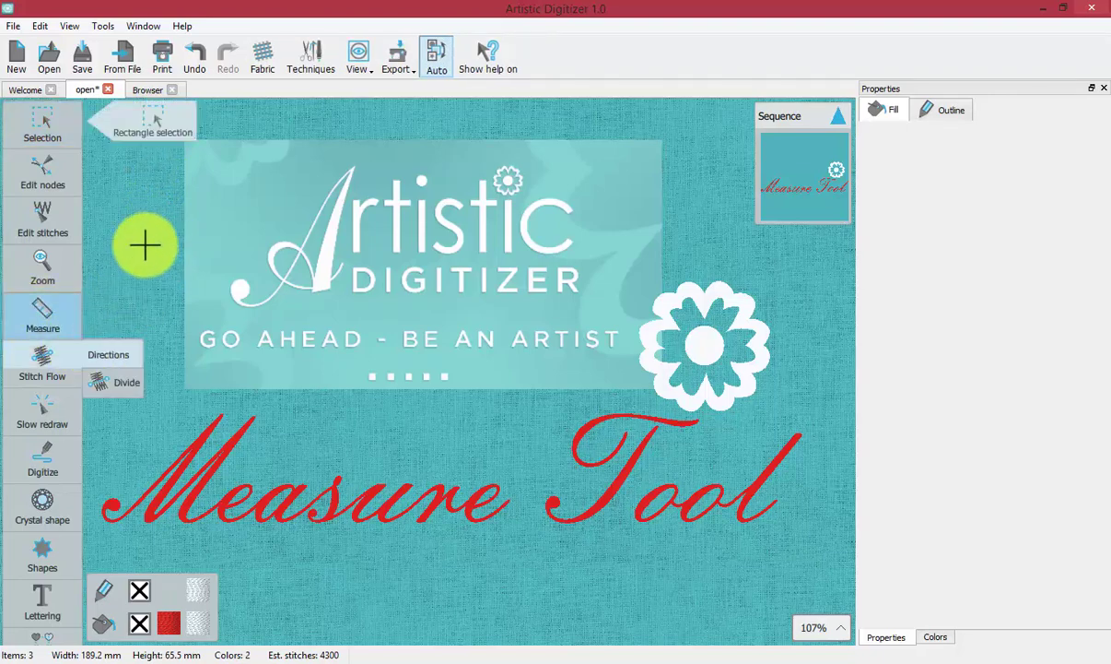
{"action": "left_click", "coordinate": [148, 118]}
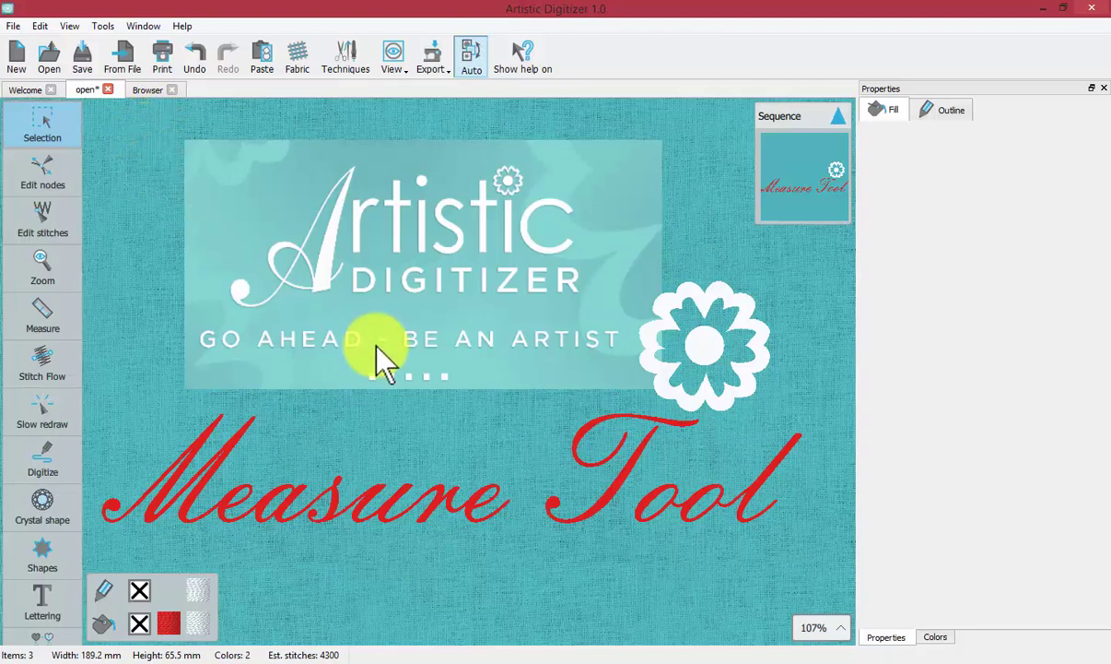
Show the grid, zoom out to the whole hoop, then zoom box onto the 're' of Measure
{"action": "left_click", "coordinate": [71, 25]}
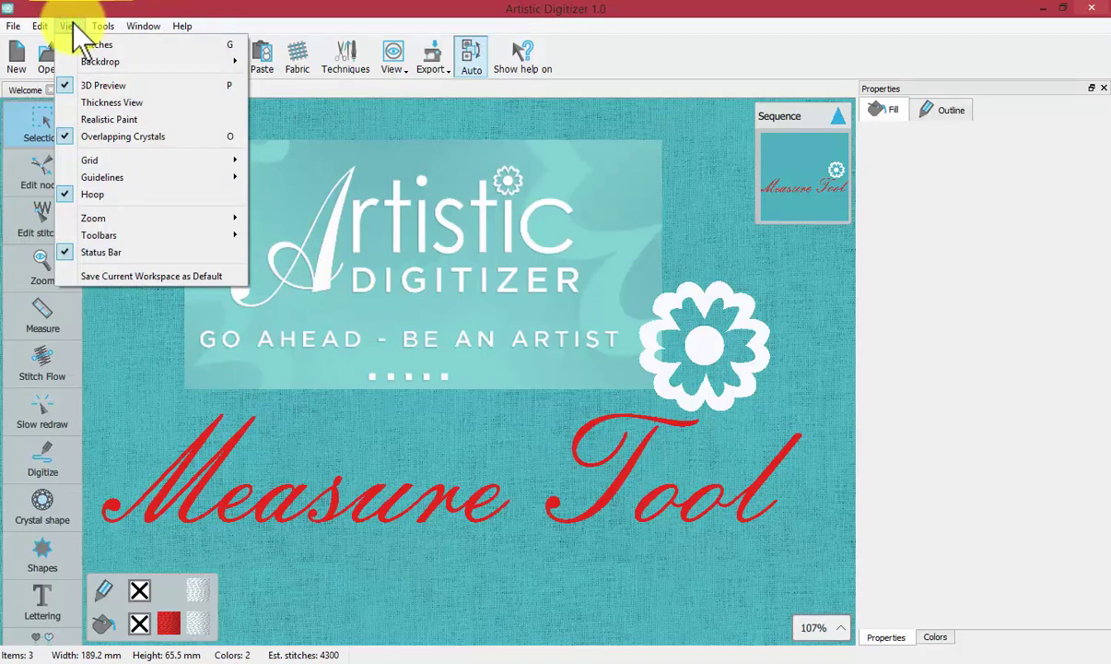
{"action": "mouse_move", "coordinate": [89, 160]}
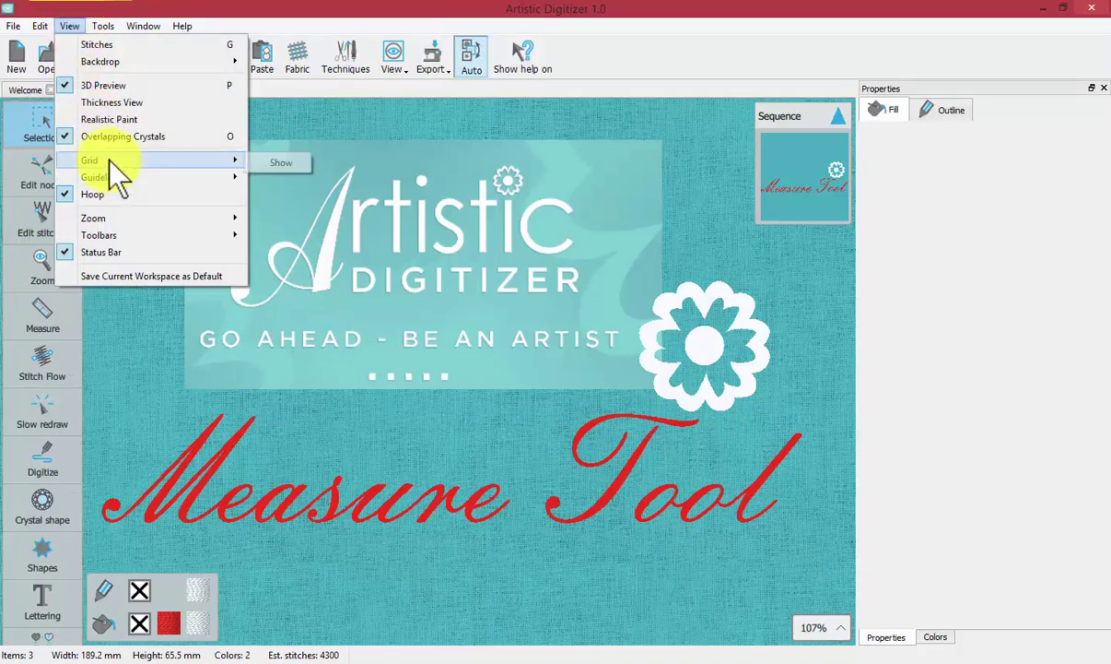
{"action": "left_click", "coordinate": [280, 163]}
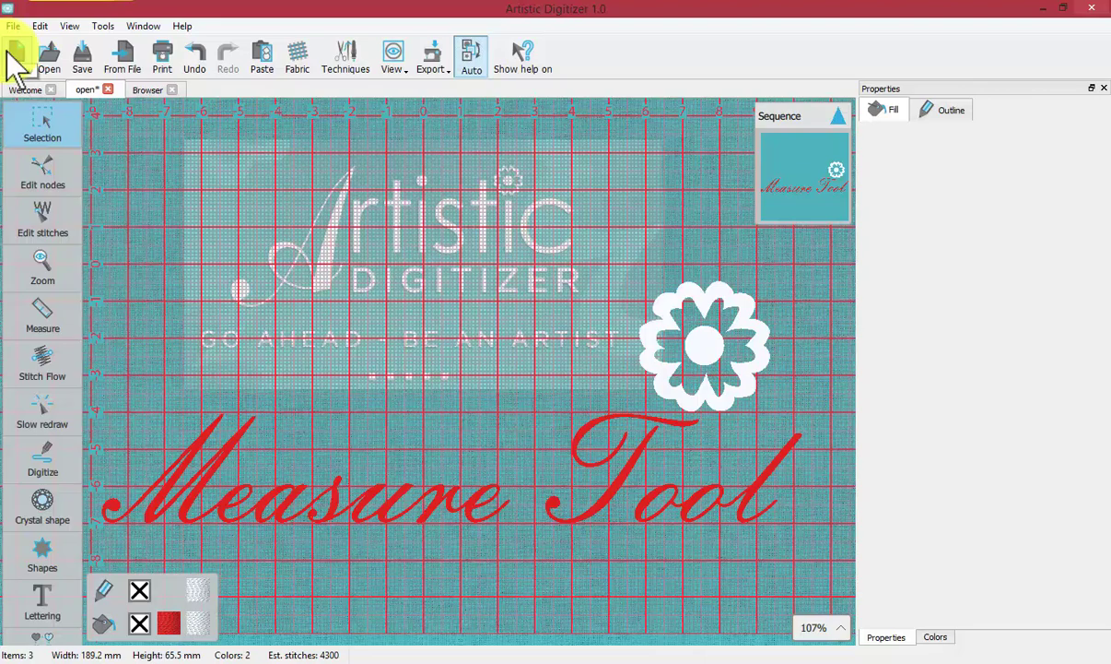
{"action": "left_click", "coordinate": [51, 259]}
{"action": "left_click", "coordinate": [99, 259]}
{"action": "left_click", "coordinate": [46, 276]}
{"action": "left_click", "coordinate": [118, 204]}
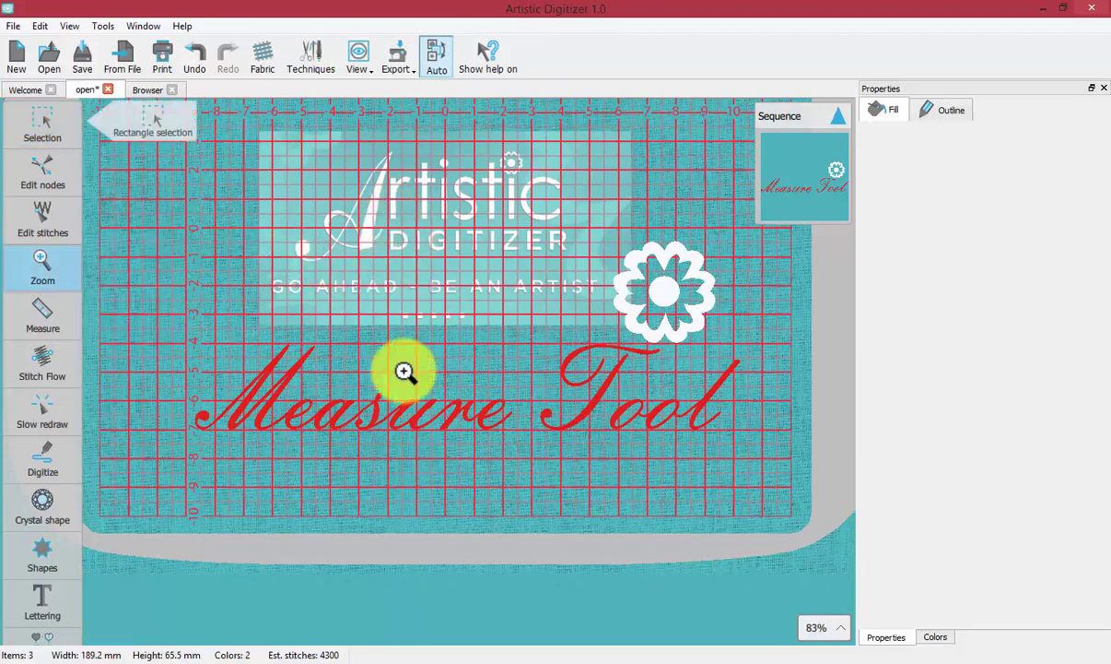
{"action": "left_click_drag", "start_coordinate": [437, 392], "coordinate": [539, 446]}
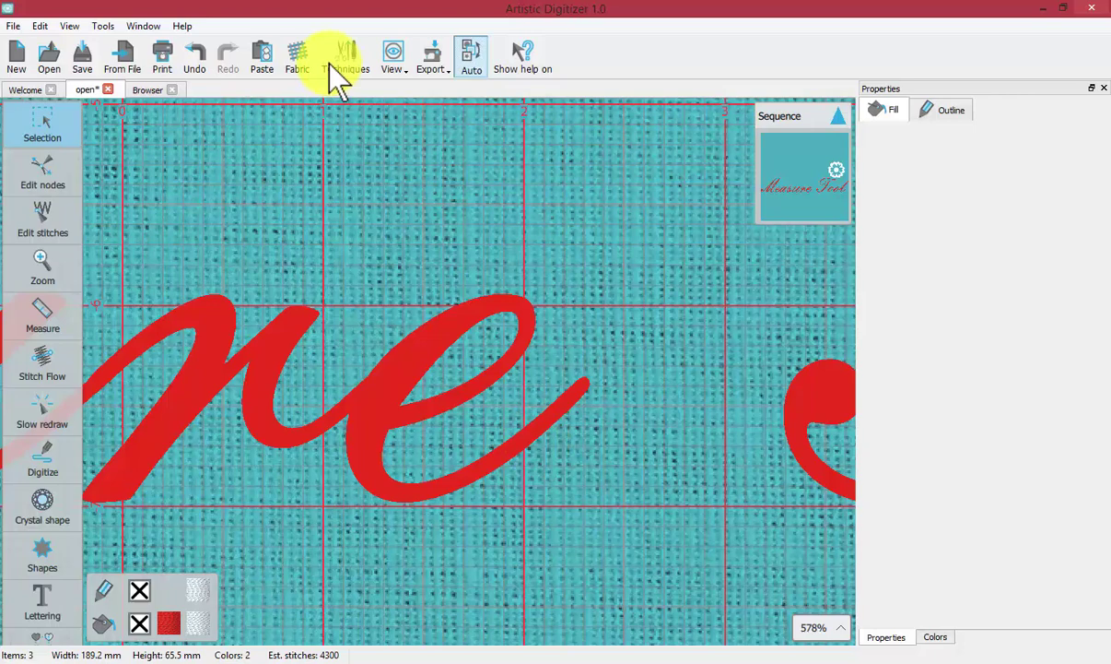
Set the fabric to None Smooth so the lettering sits on plain white
{"action": "left_click", "coordinate": [299, 57]}
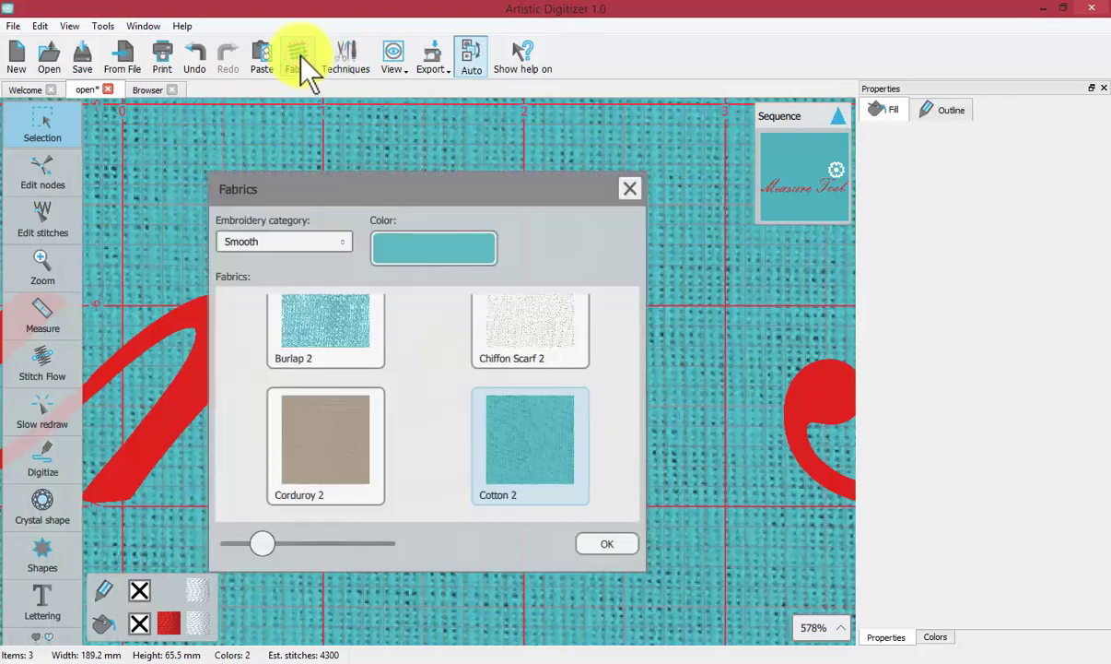
{"action": "scroll", "coordinate": [458, 385], "scroll_direction": "up", "scroll_amount": 3}
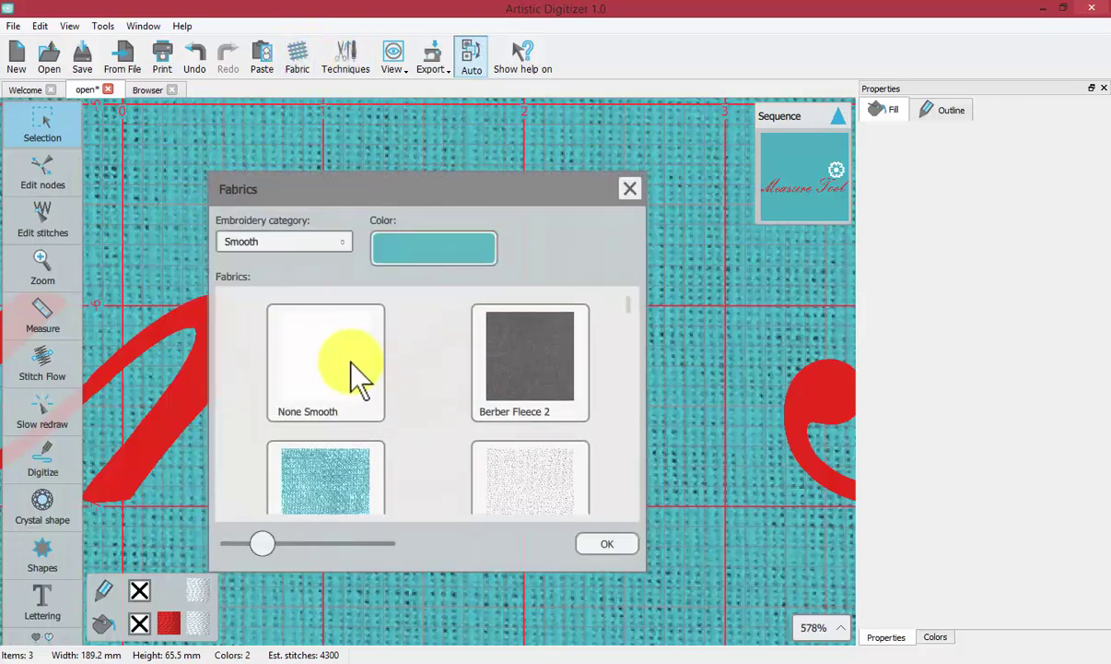
{"action": "left_click", "coordinate": [342, 355]}
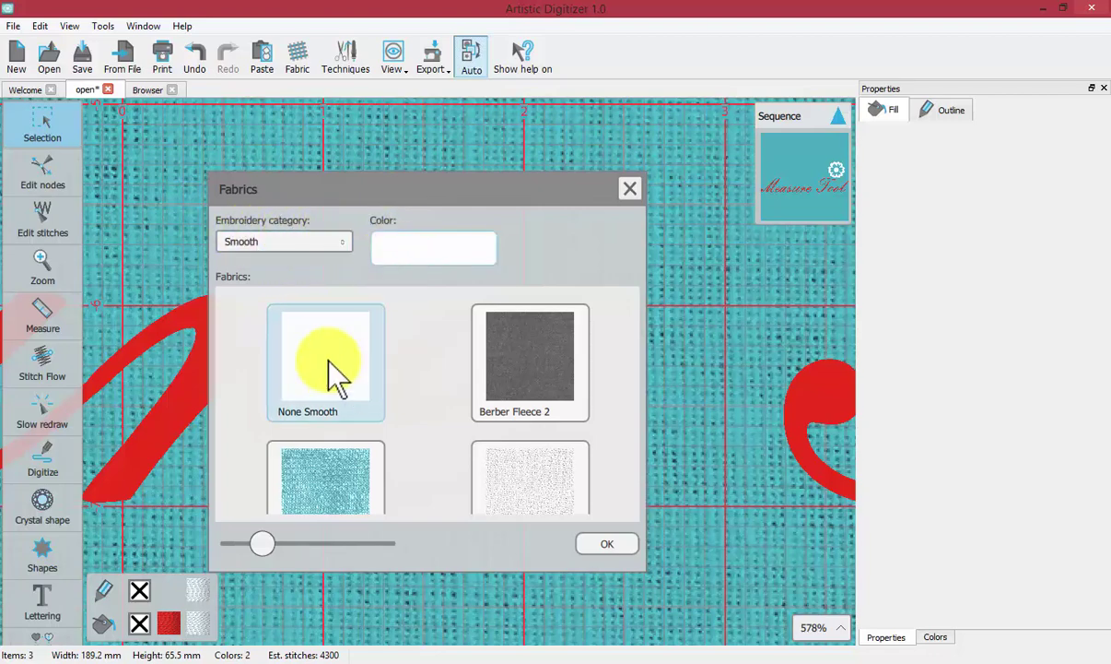
{"action": "left_click", "coordinate": [616, 544]}
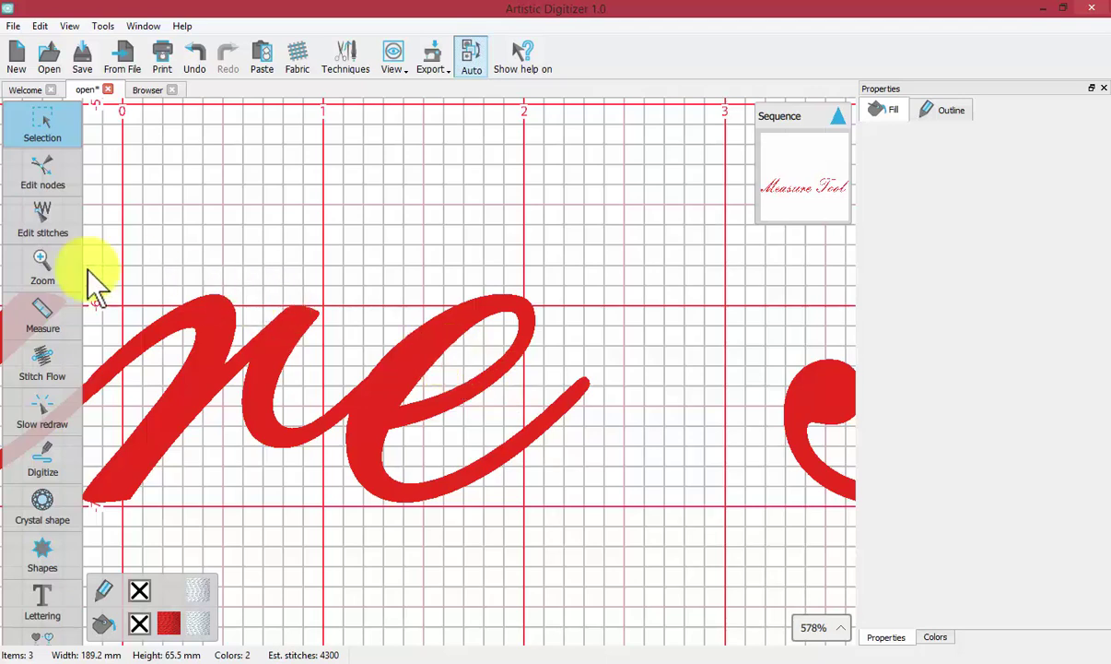
Measure a vertical span on the n and across the e, then return to Selection
{"action": "left_click", "coordinate": [33, 315]}
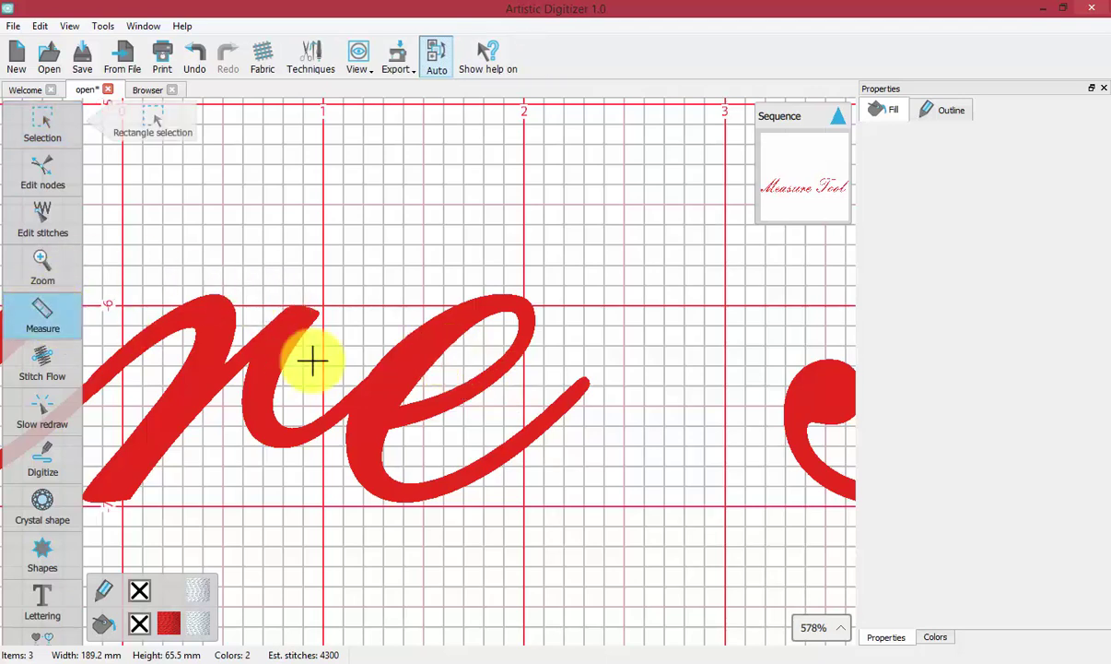
{"action": "mouse_move", "coordinate": [419, 503]}
{"action": "left_mouse_down"}
{"action": "mouse_move", "coordinate": [421, 295]}
{"action": "mouse_move", "coordinate": [441, 334]}
{"action": "left_mouse_up"}
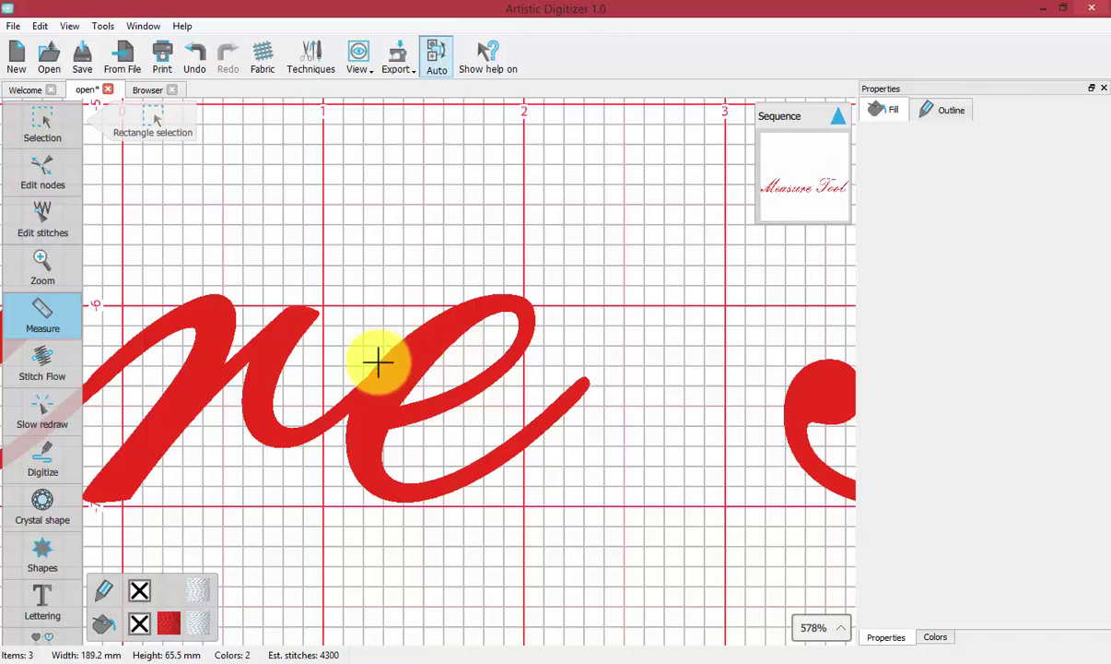
{"action": "left_click_drag", "start_coordinate": [369, 364], "coordinate": [532, 447]}
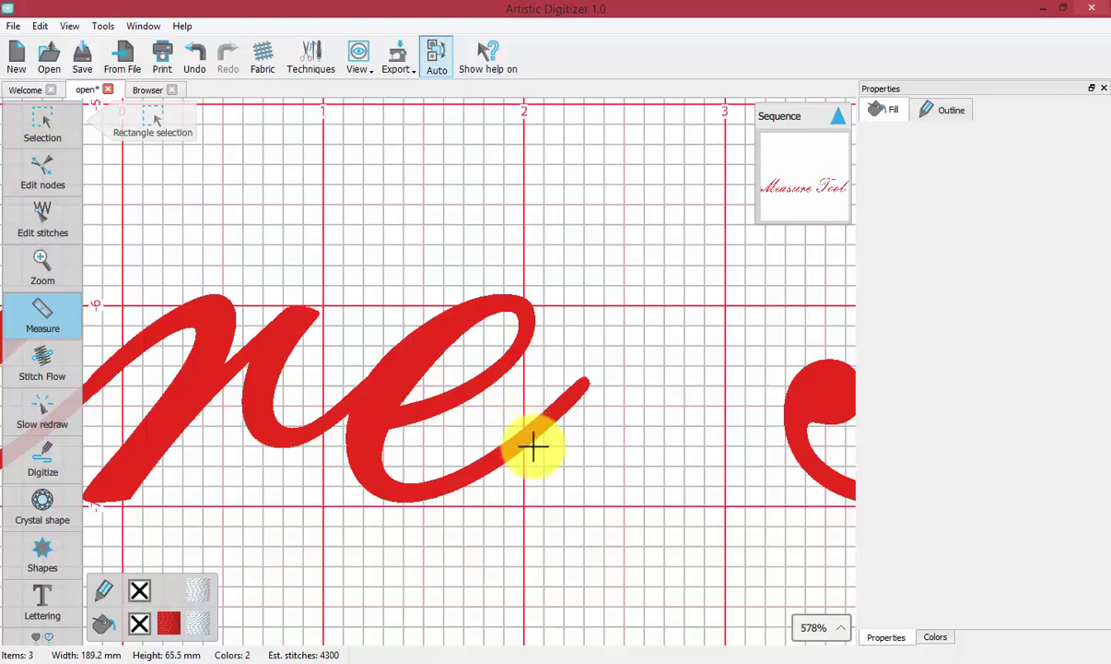
{"action": "left_click", "coordinate": [59, 136]}
{"action": "left_click", "coordinate": [631, 53]}
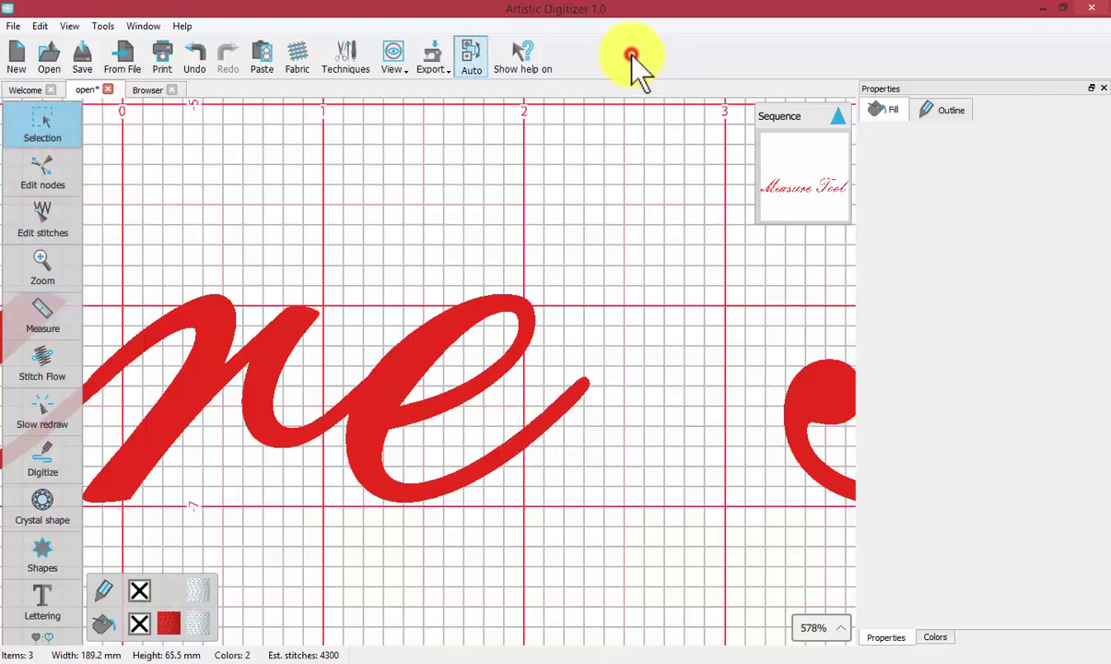
In Tools > Options, switch units to imperial, then back to metric, and confirm
{"action": "left_click", "coordinate": [103, 26]}
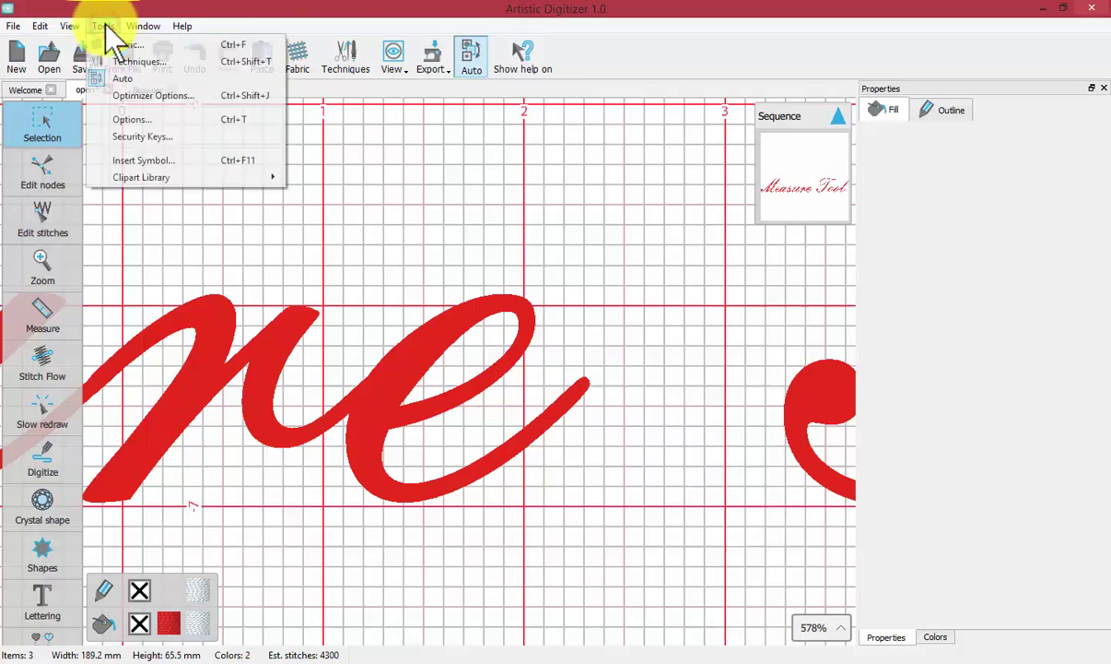
{"action": "left_click", "coordinate": [130, 119]}
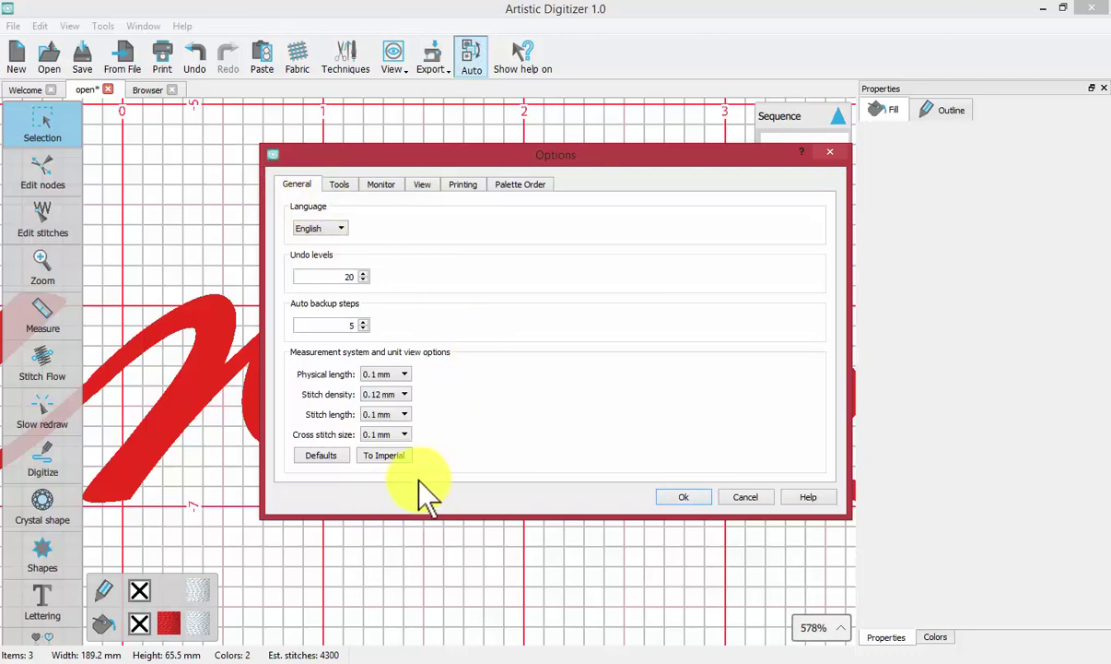
{"action": "left_click", "coordinate": [398, 462]}
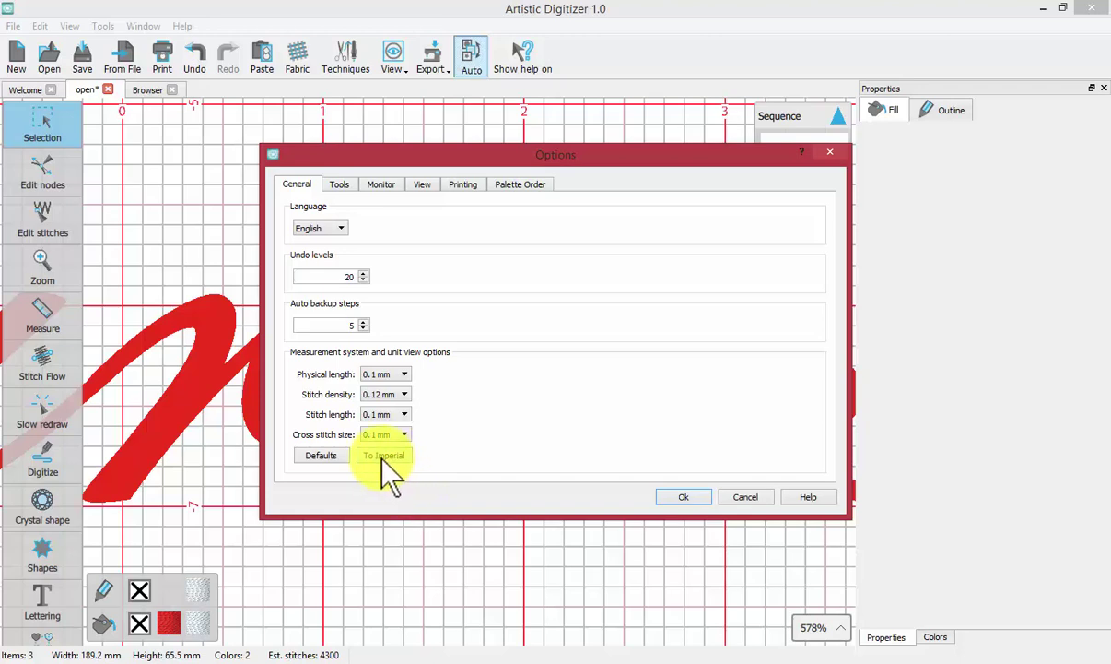
{"action": "left_click", "coordinate": [381, 457]}
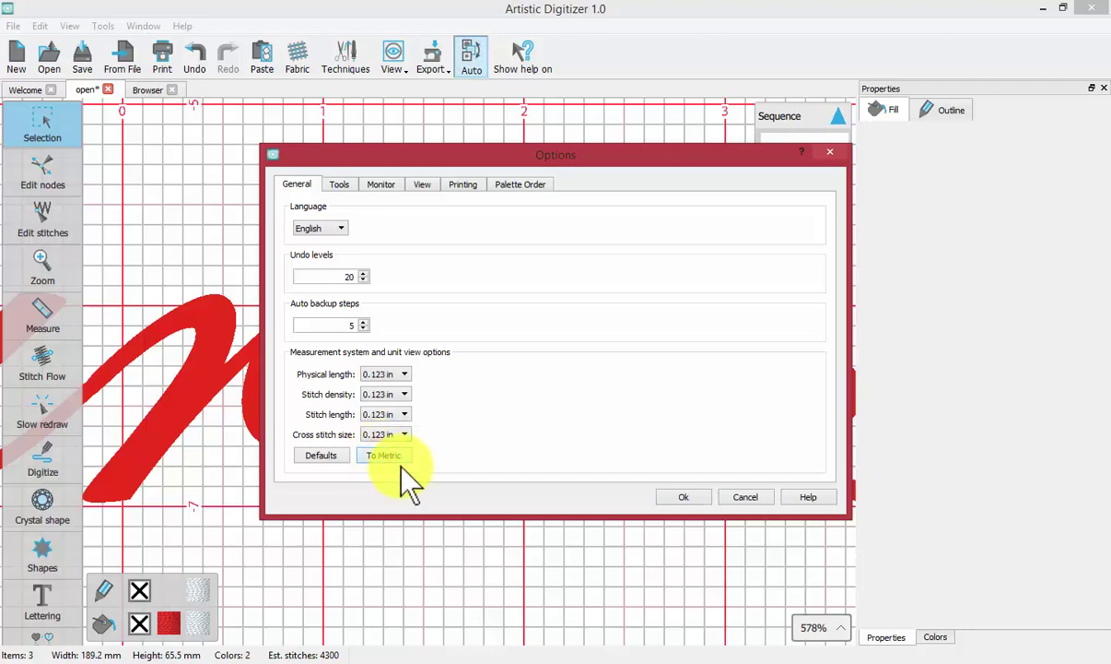
{"action": "left_click", "coordinate": [386, 456]}
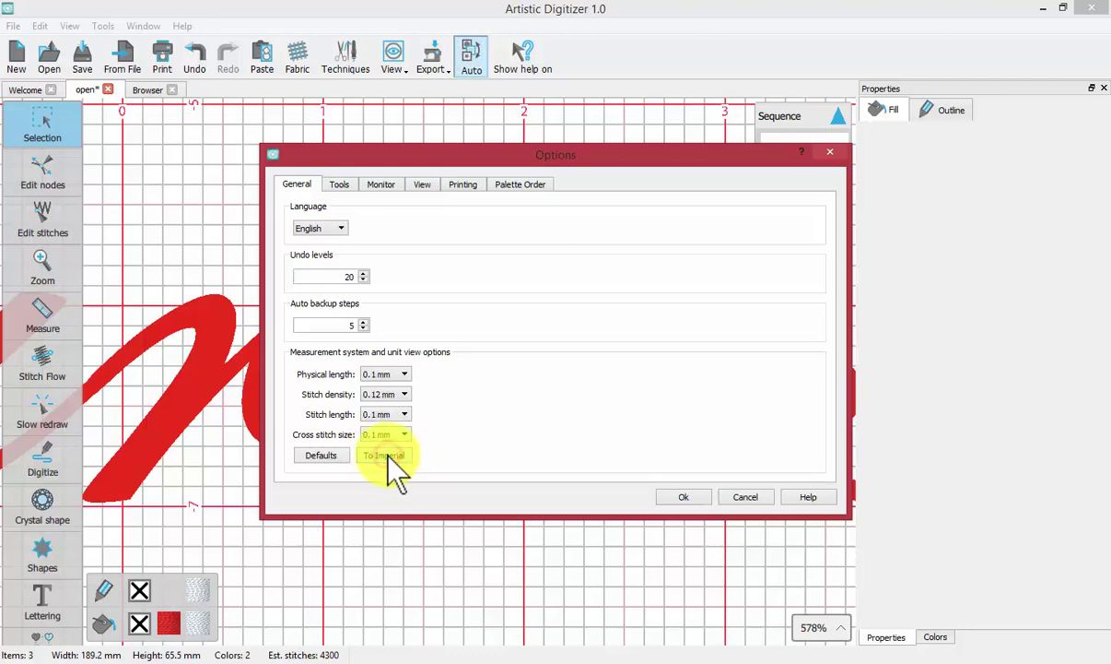
{"action": "left_click", "coordinate": [687, 497]}
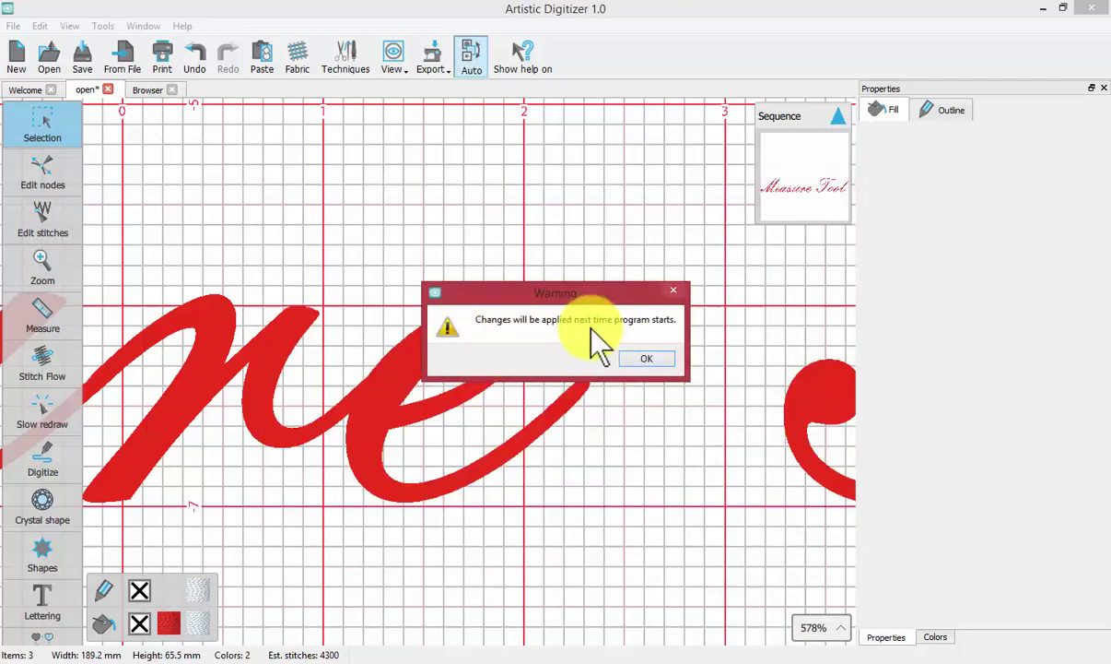
Acknowledge the warning that unit changes apply after restart
{"action": "left_click", "coordinate": [654, 360]}
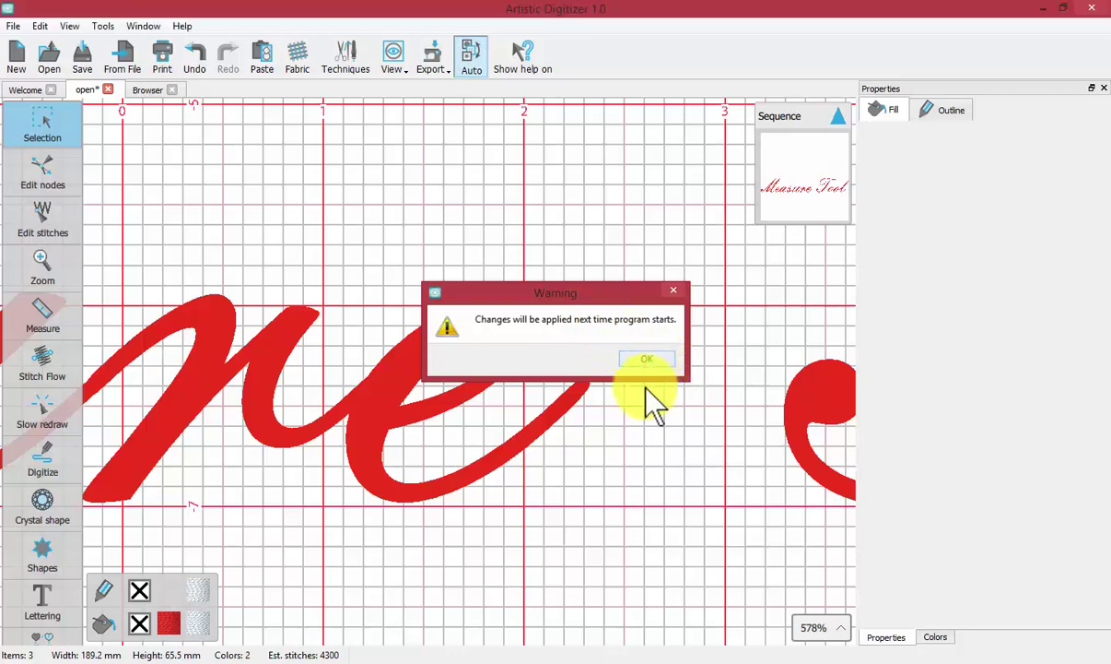